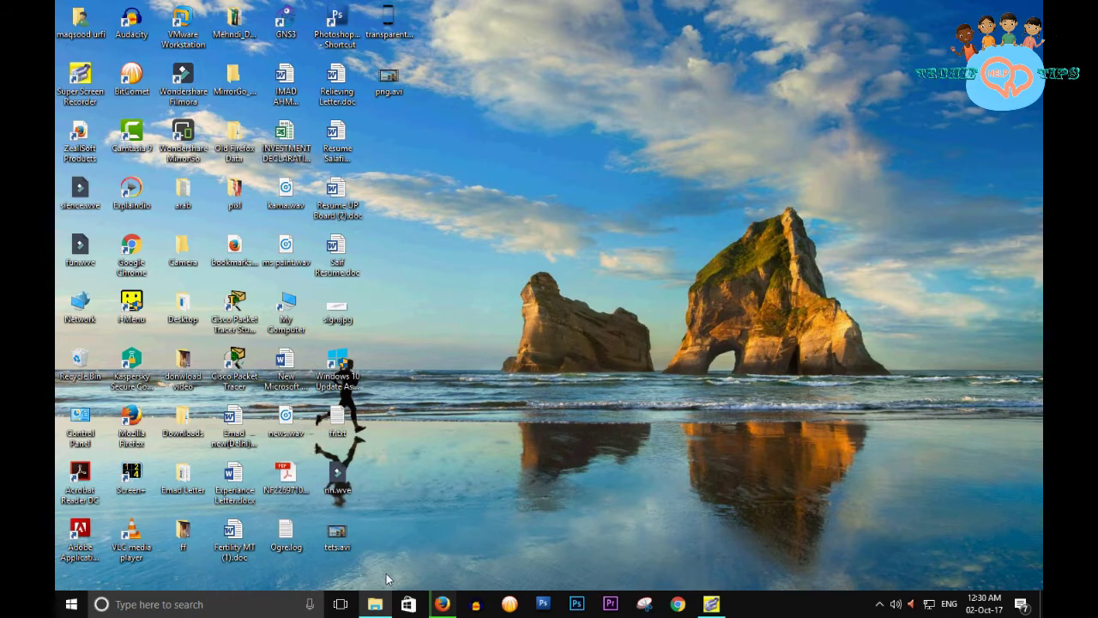
- Open the 'Fruit in English' JPEG from Pictures with Paint, showing it at 671 × 960 px
click(376, 604)
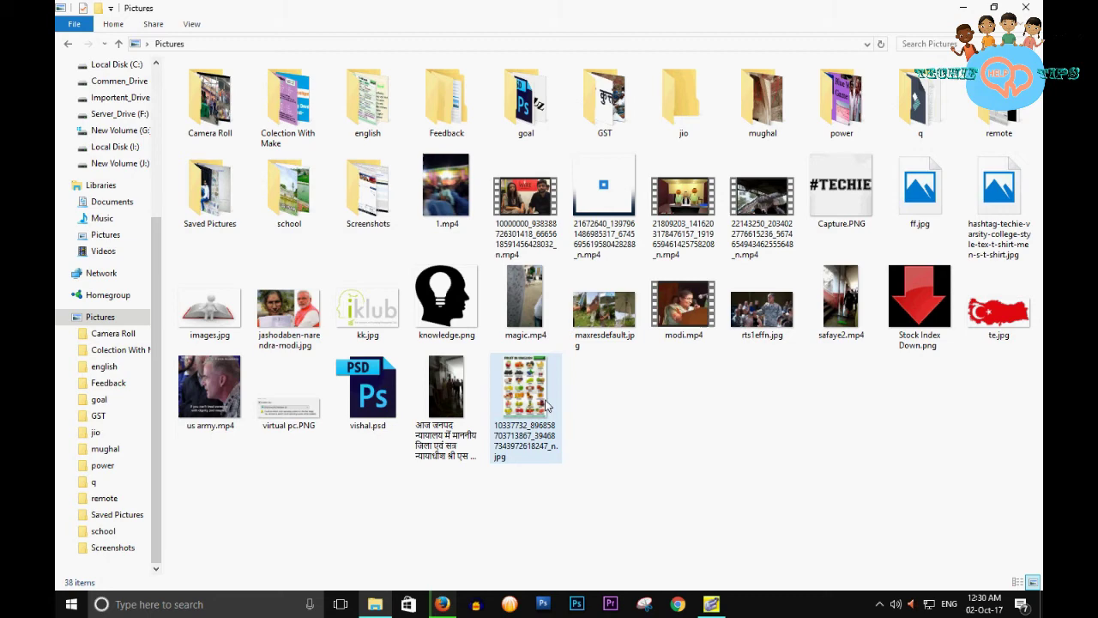
click(546, 407)
right_click(546, 406)
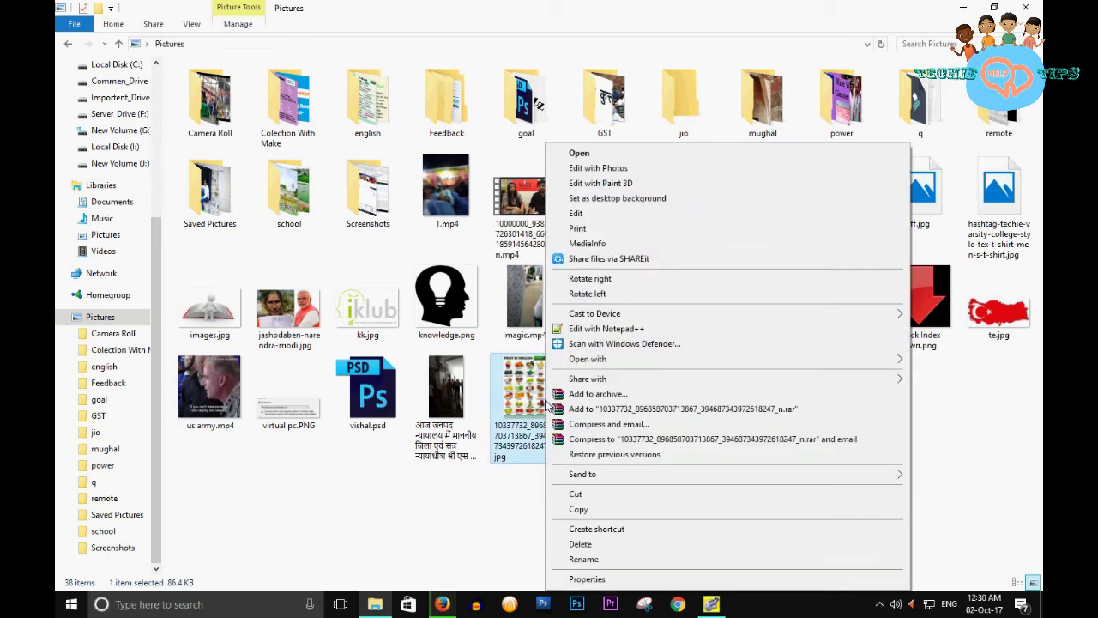
mouse_move(587, 358)
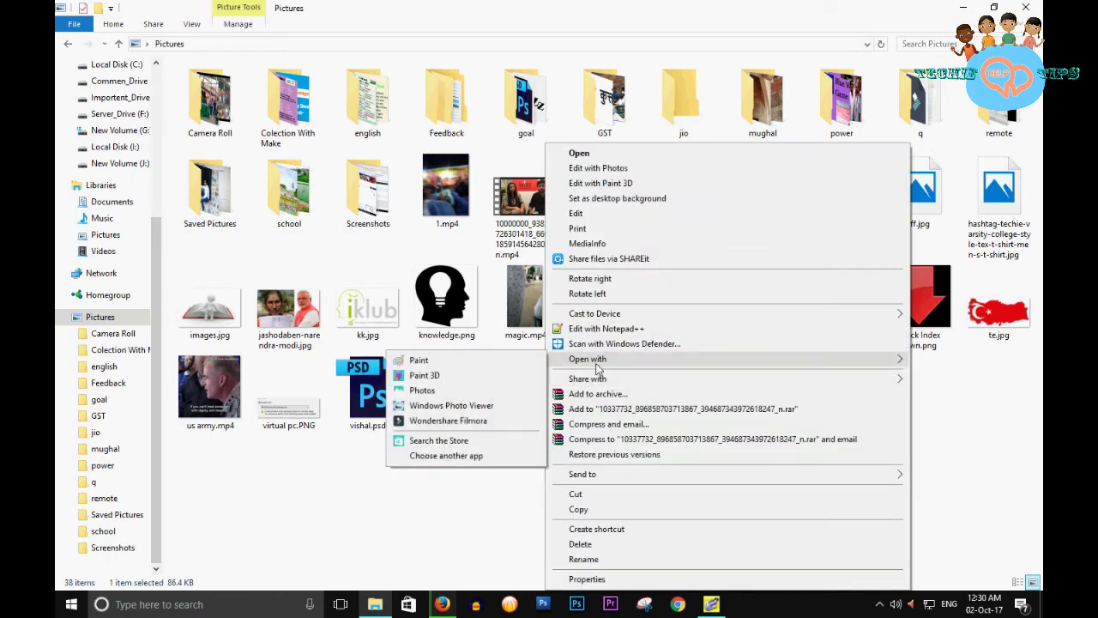
click(434, 369)
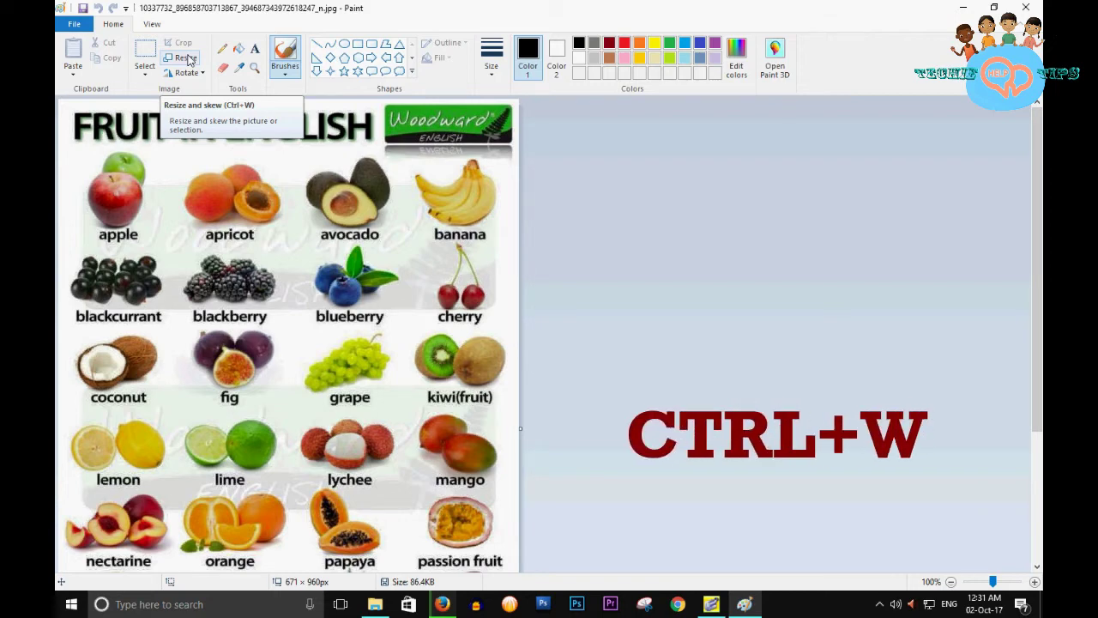
- Resize the fruit chart by pixels from 671 to 200 wide, giving 200 × 286 with aspect ratio kept
key(ctrl+w)
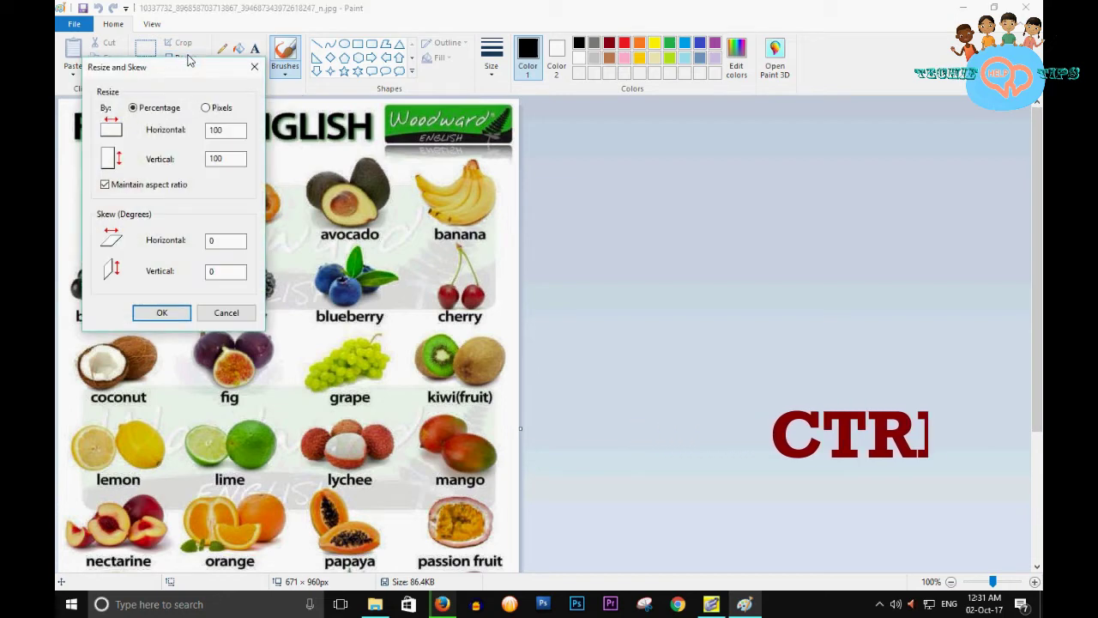
drag(159, 74, 612, 95)
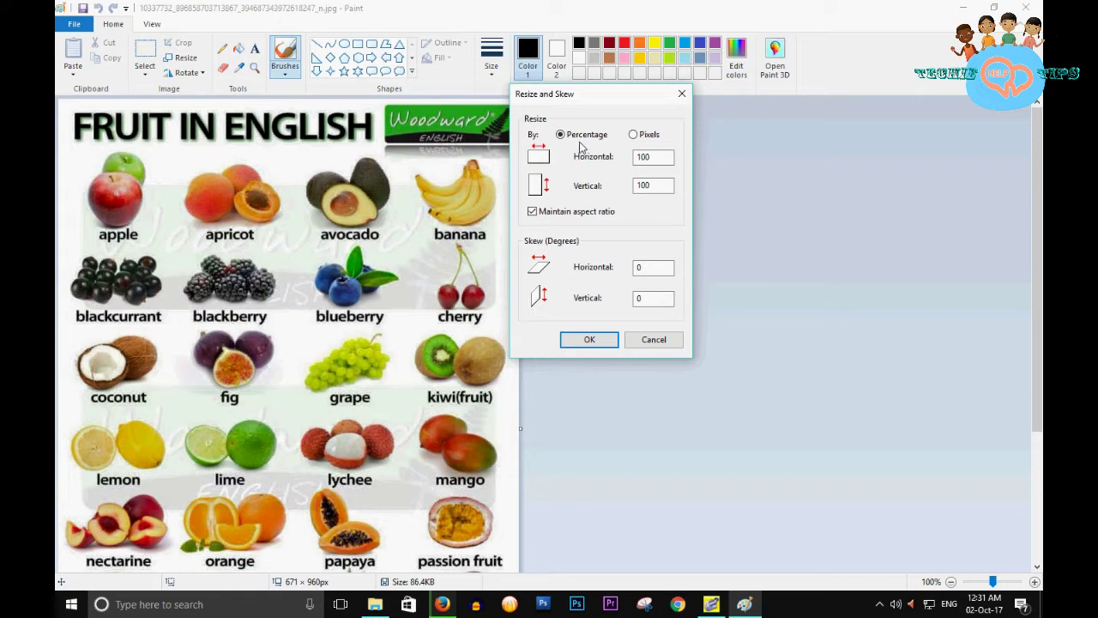
click(634, 136)
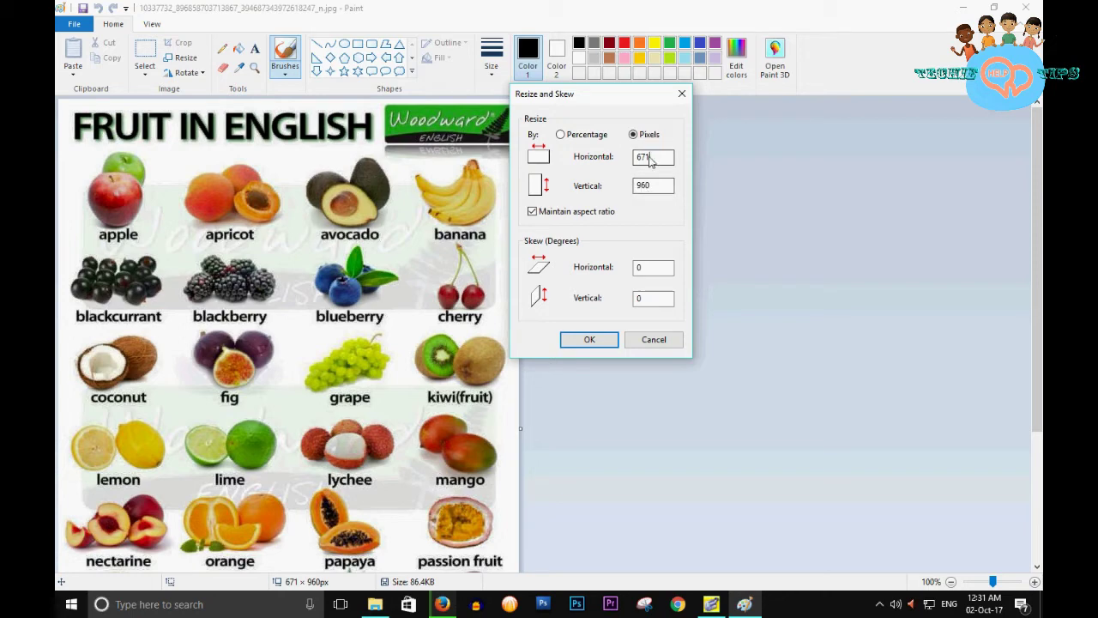
drag(659, 163, 602, 160)
text(200)
click(601, 341)
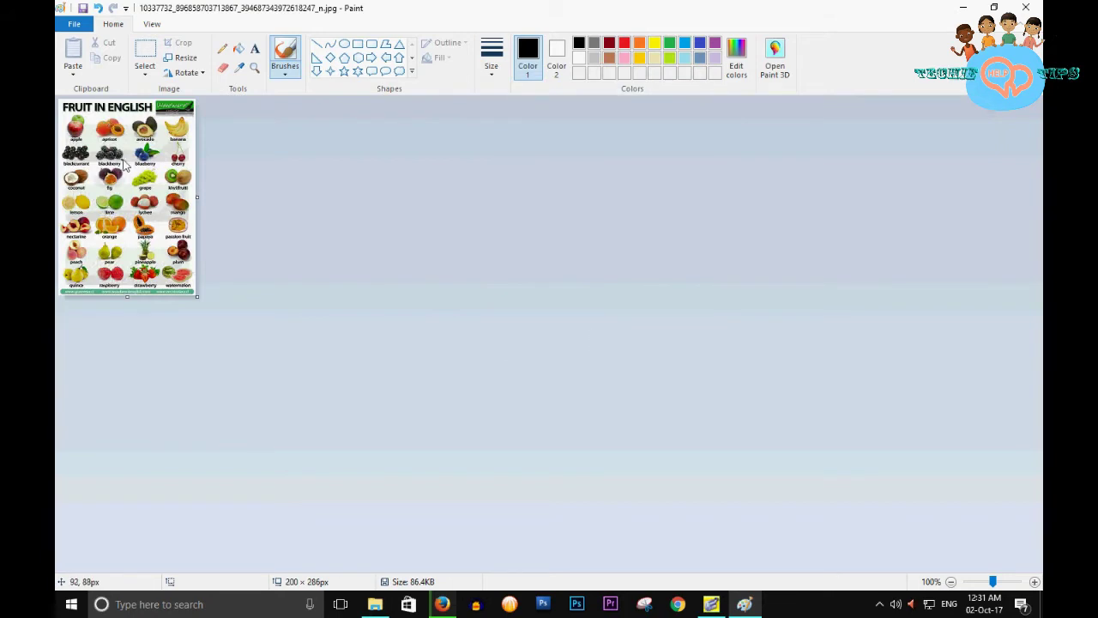
- Resize the image by pixels from 200 to 400 wide, giving 400 × 572
click(182, 58)
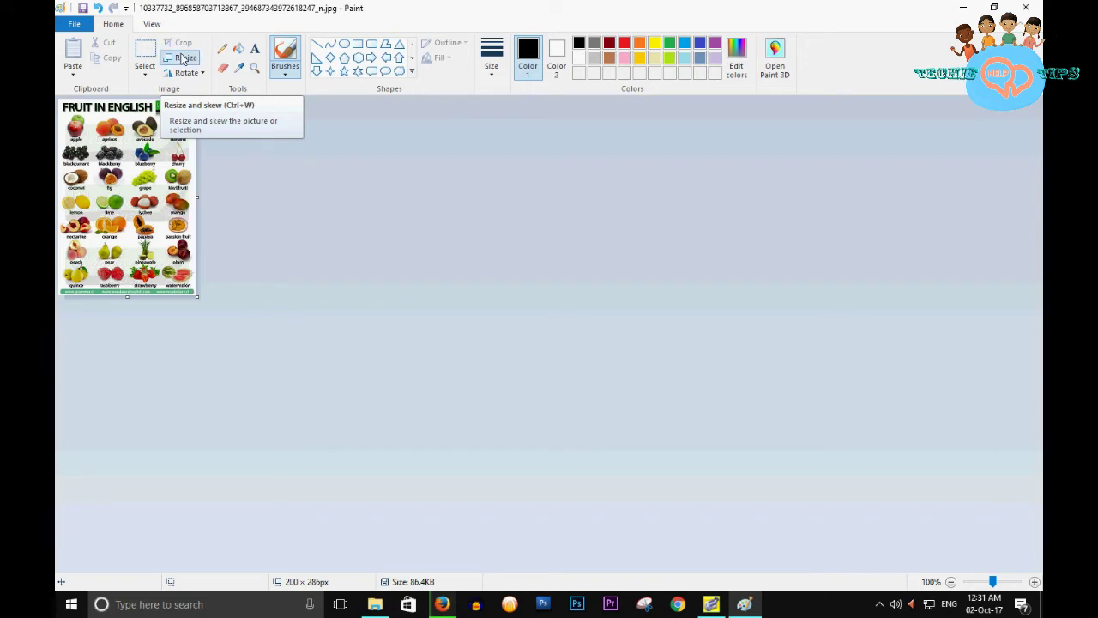
drag(188, 61, 601, 129)
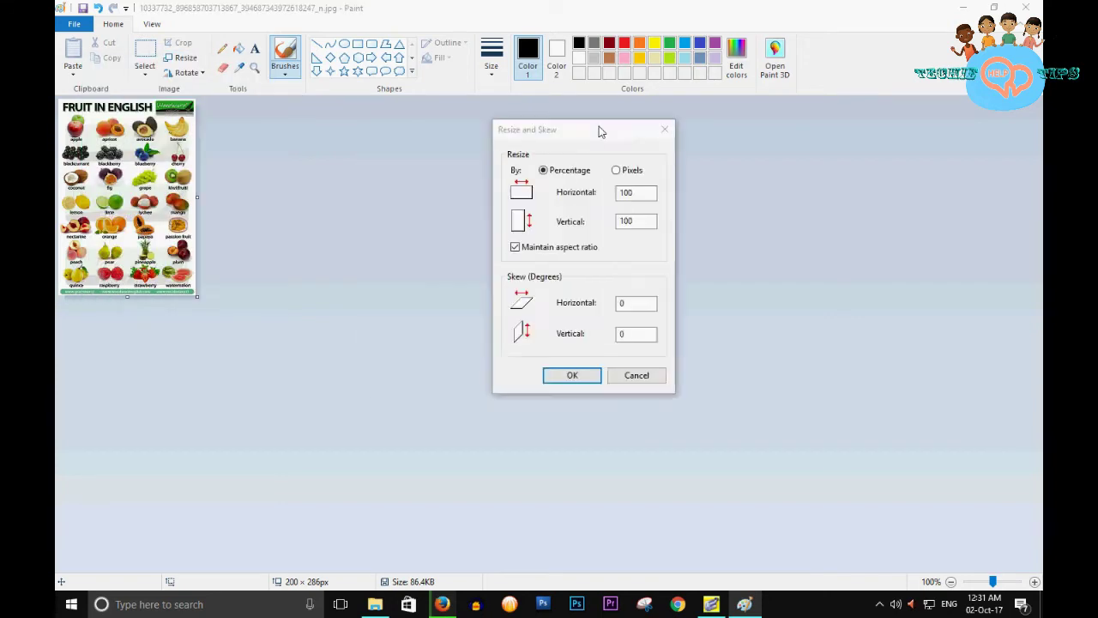
click(631, 170)
drag(648, 194, 595, 194)
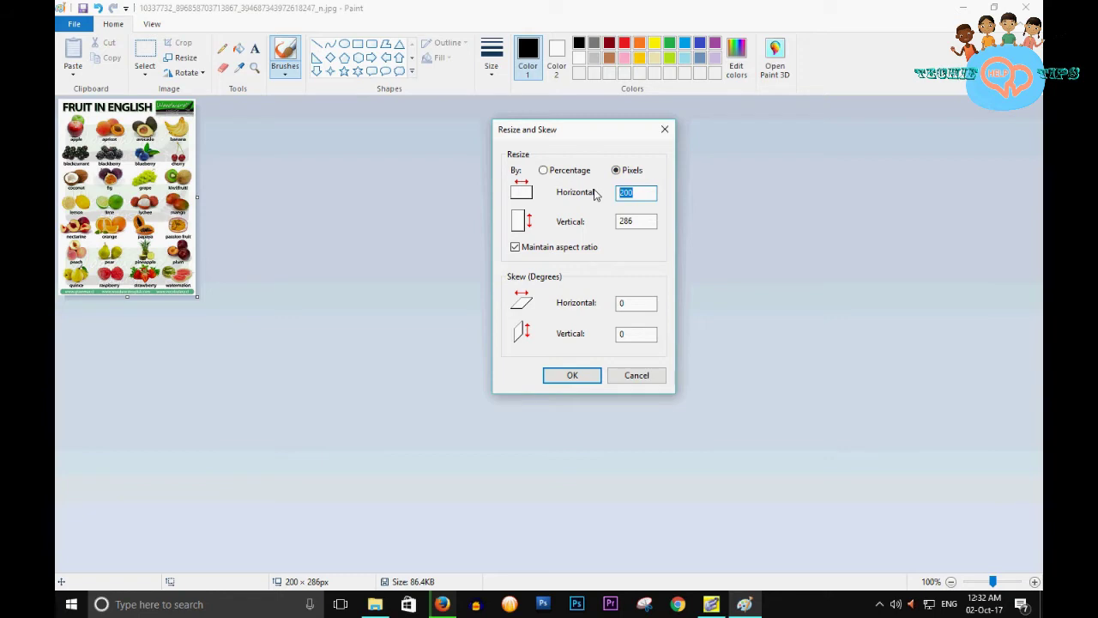
text(400)
click(573, 378)
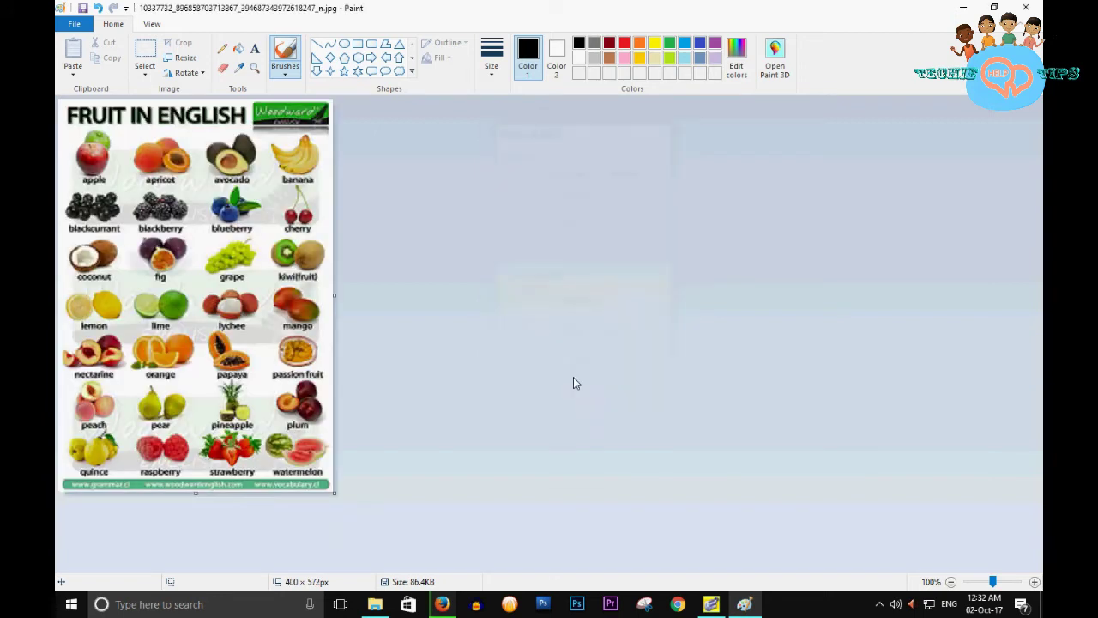
- Save the 400 × 572 chart as a JPEG picture named resize in the Pictures folder
click(76, 24)
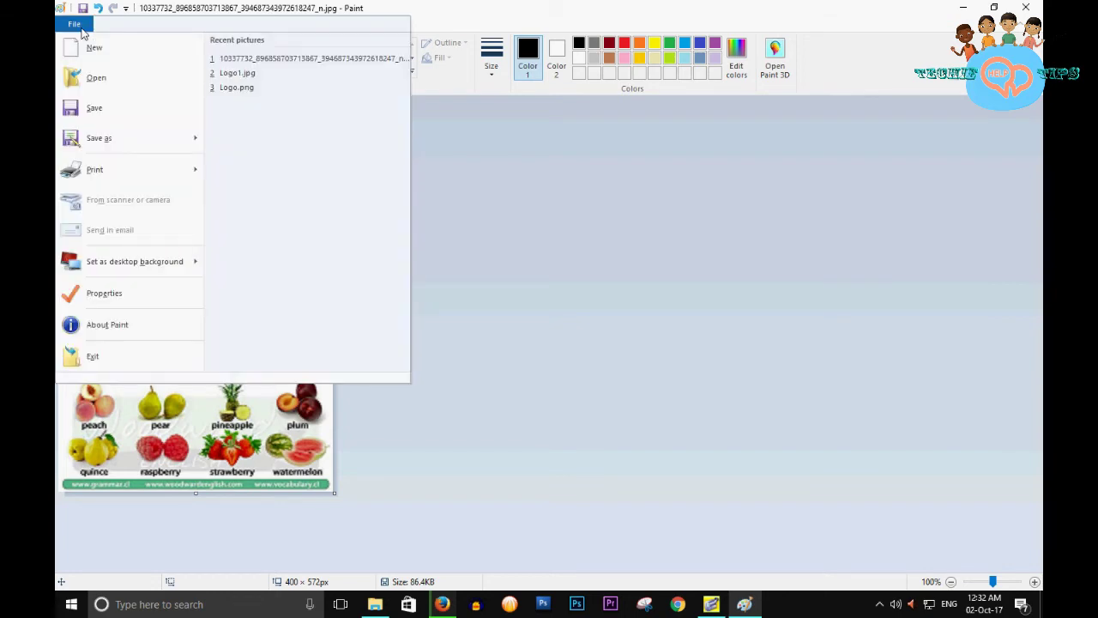
mouse_move(179, 151)
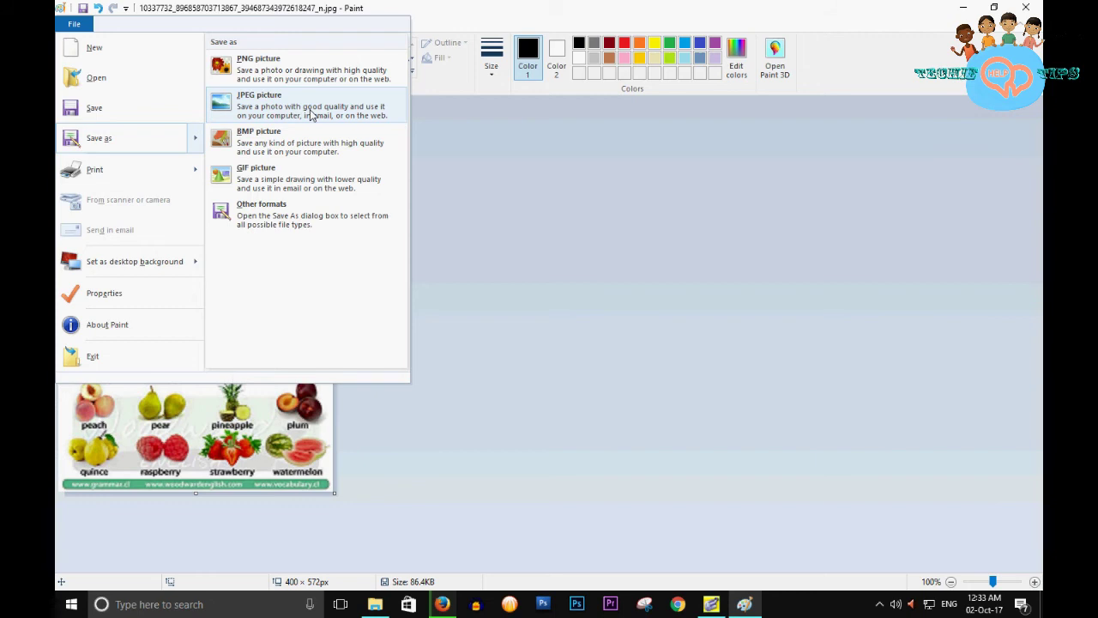
click(311, 114)
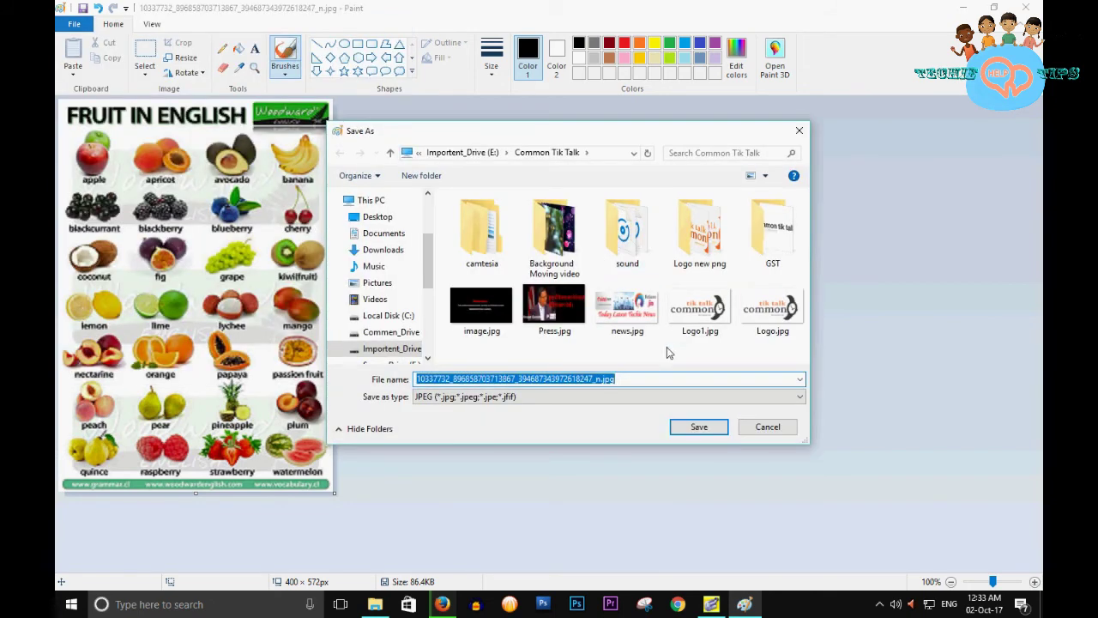
click(381, 299)
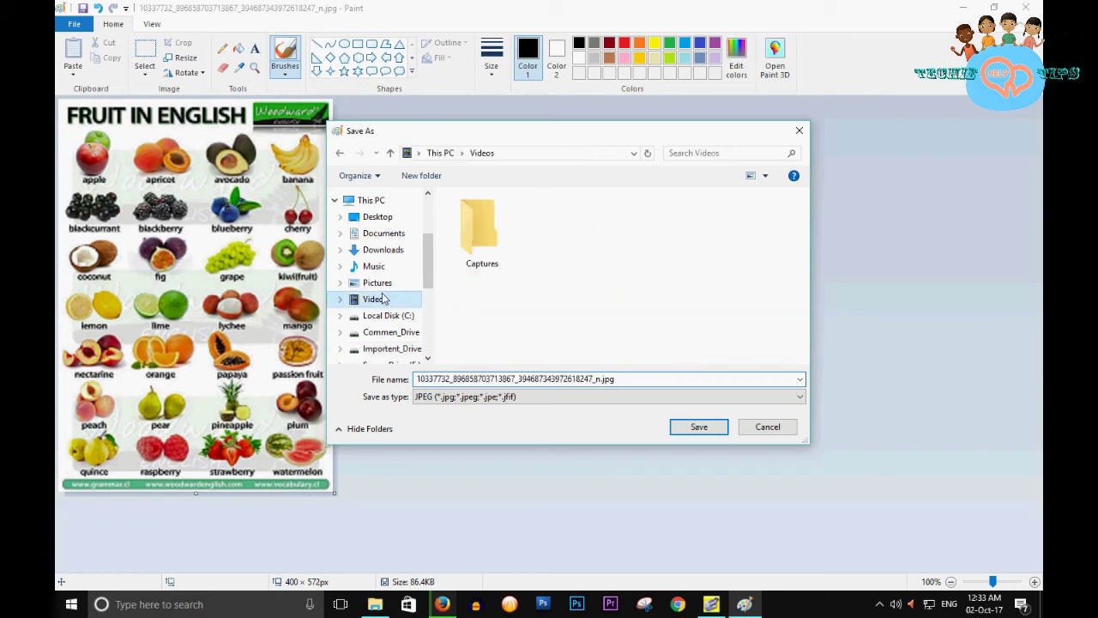
click(382, 285)
double_click(527, 379)
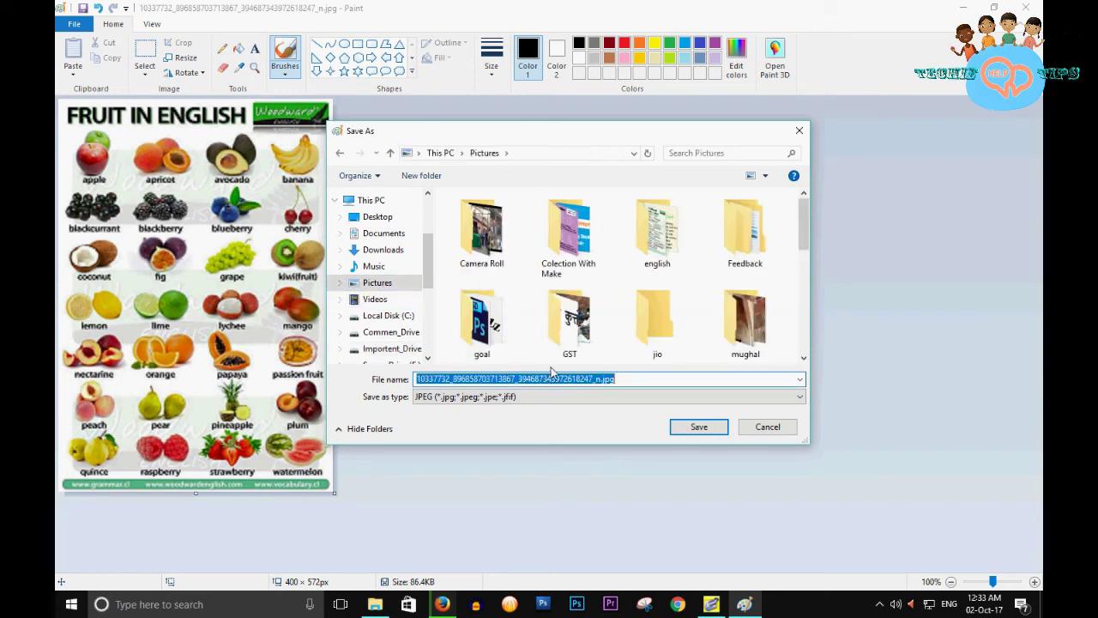
text(resixe)
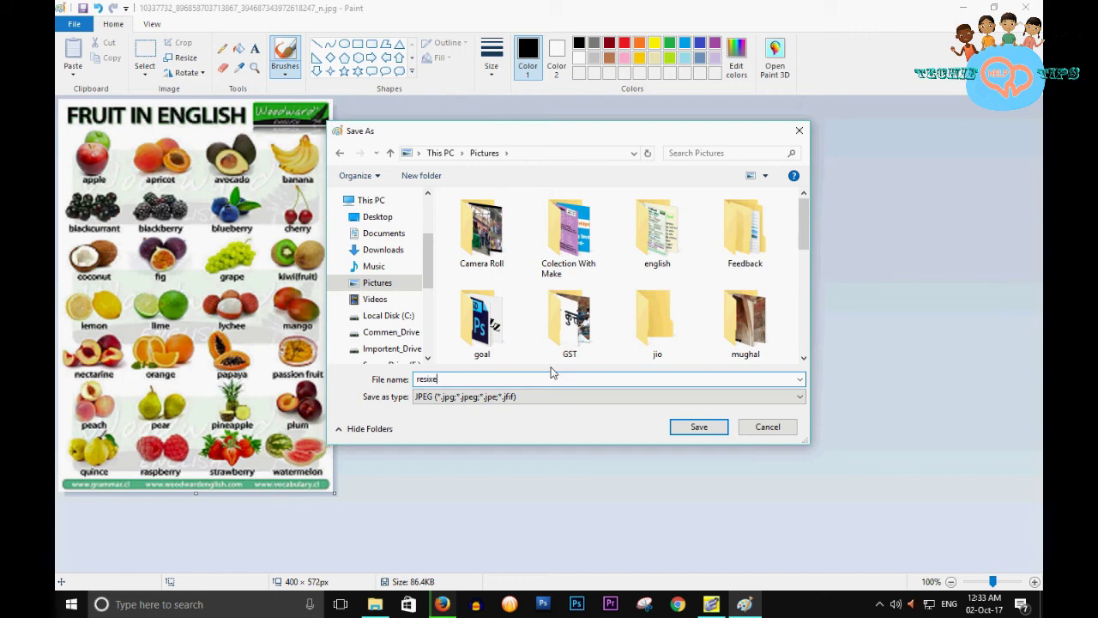
key(BackSpace)
key(BackSpace)
text(ze)
click(697, 427)
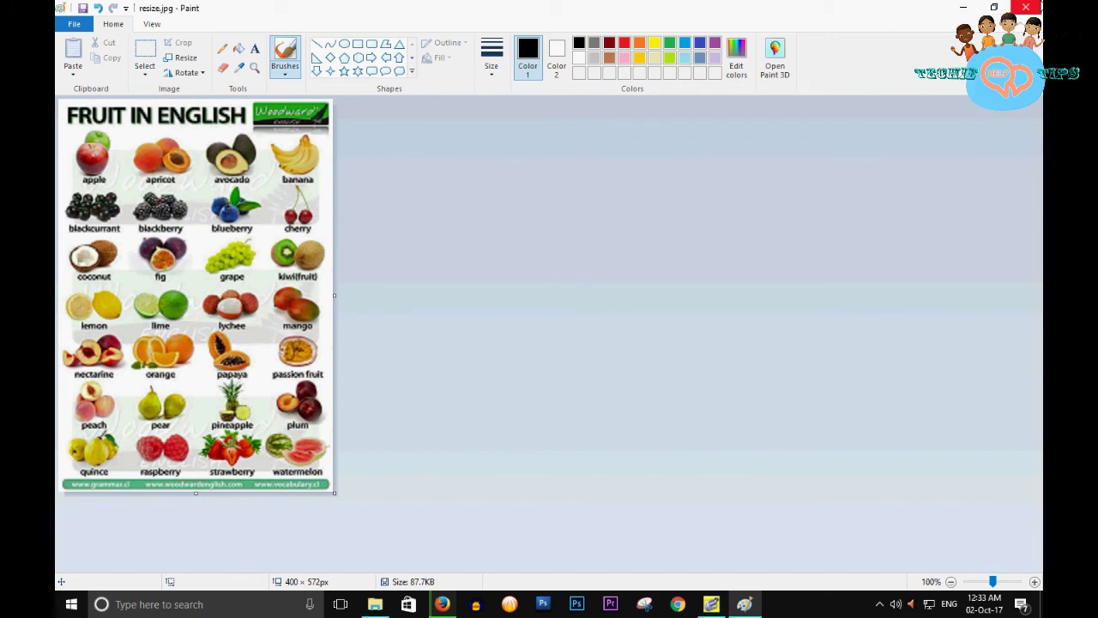
- Close Paint and view the 87.7 KB resize.jpg from Pictures in Windows Photo Viewer
click(1026, 7)
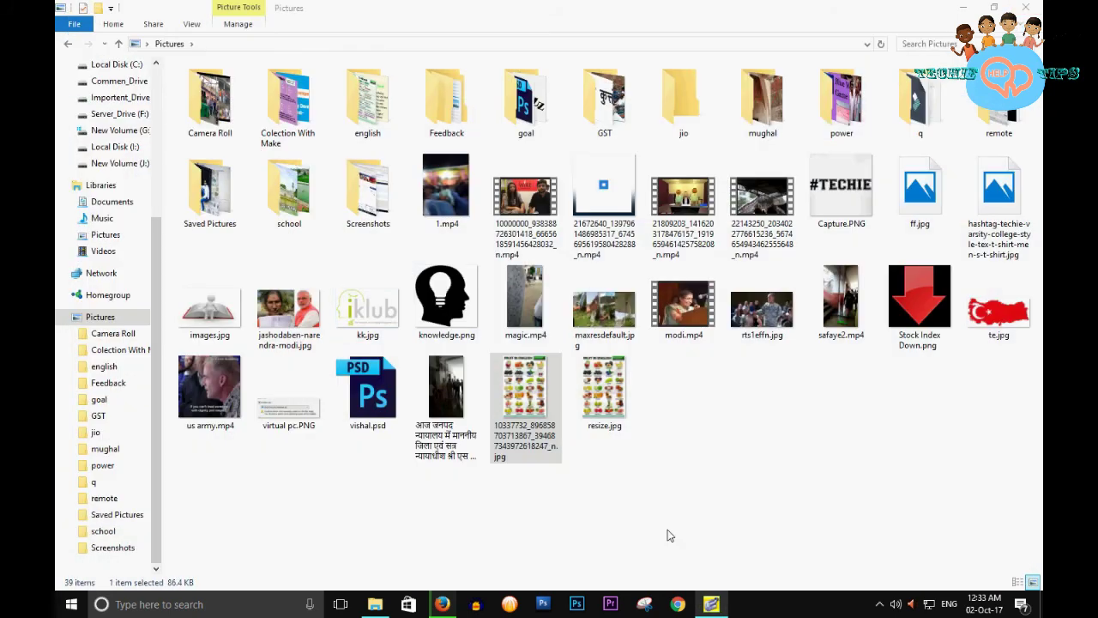
click(619, 420)
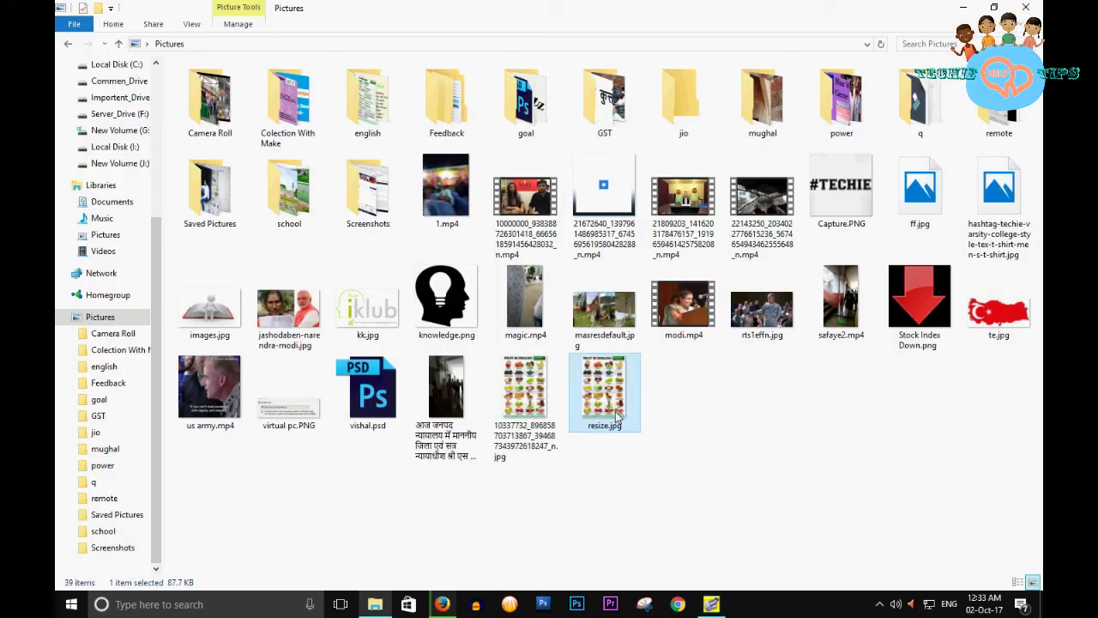
right_click(619, 411)
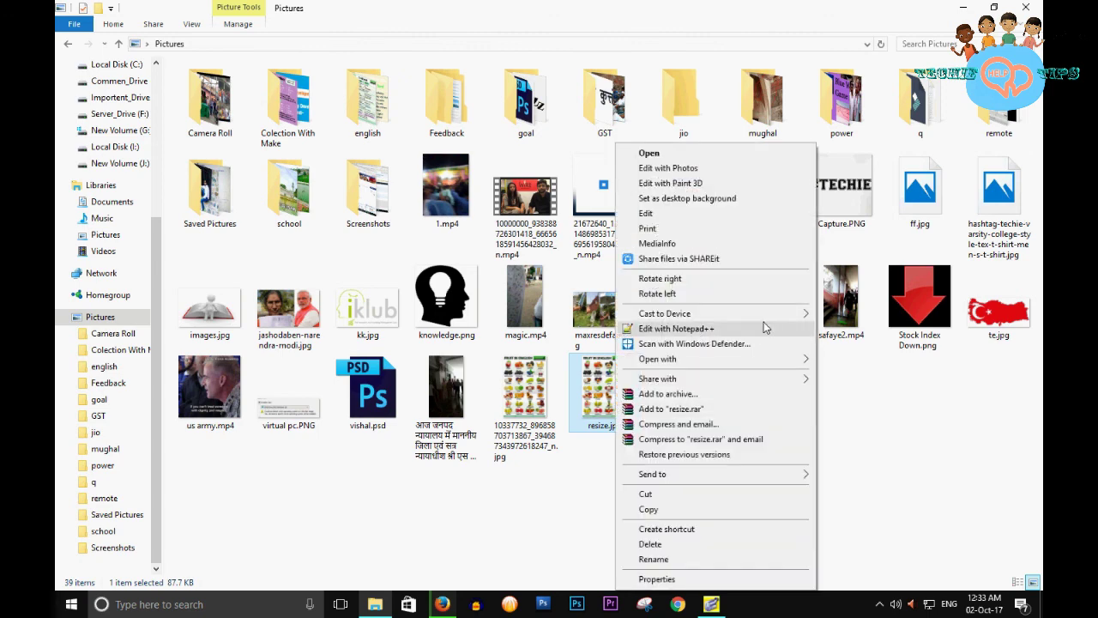
mouse_move(759, 358)
click(867, 472)
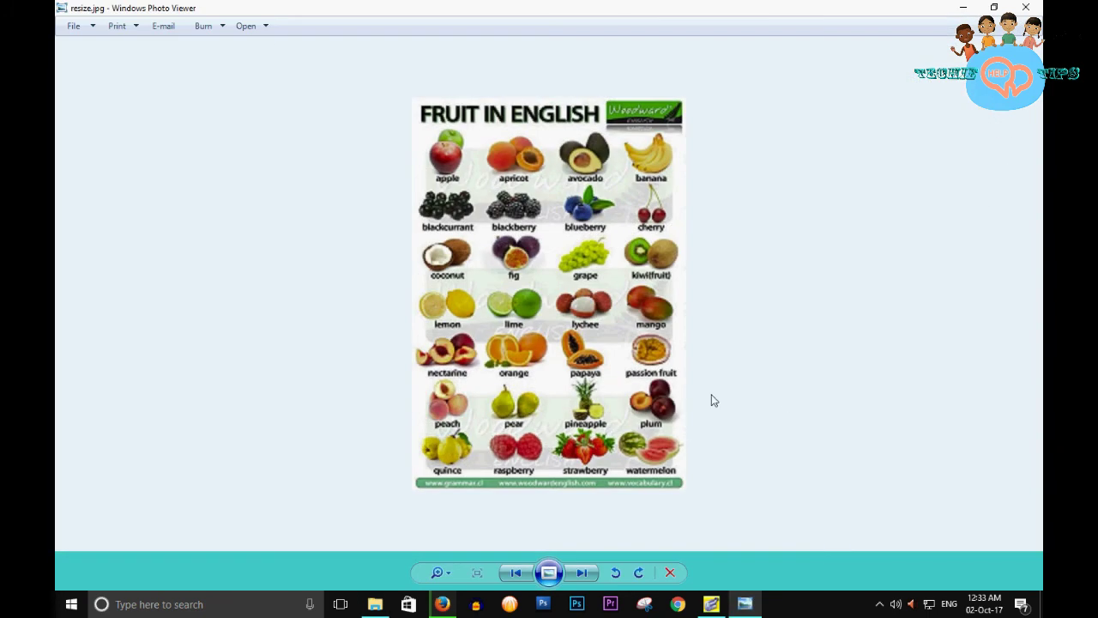